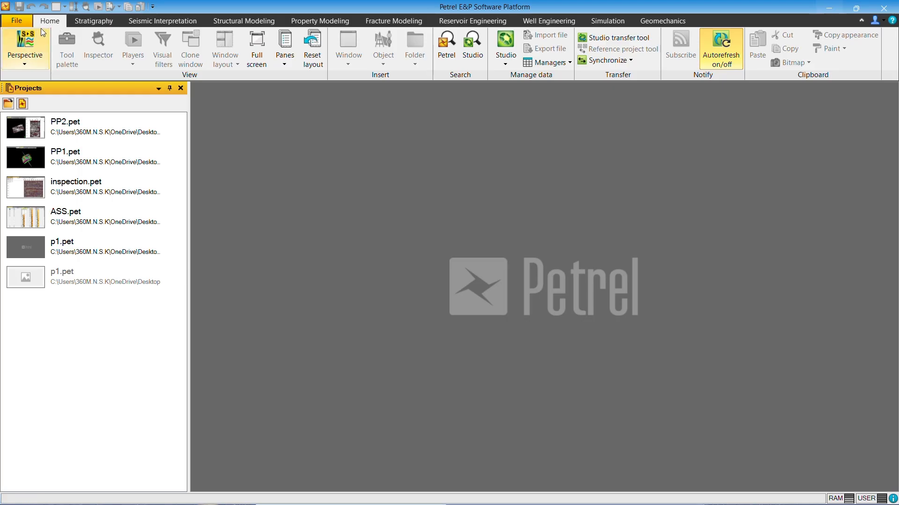
Step: Create a new project and continue spatially unaware without selecting a CRS
{"action": "left_click", "coordinate": [24, 19]}
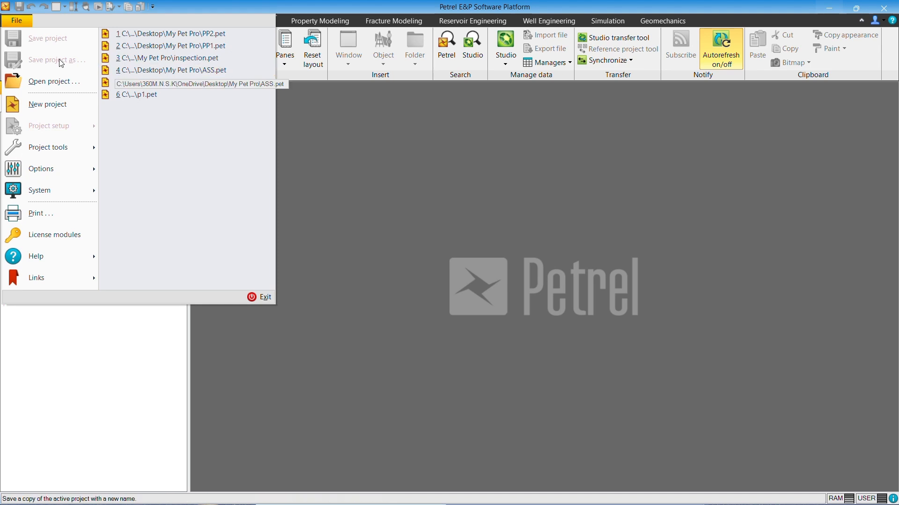
{"action": "left_click", "coordinate": [78, 104]}
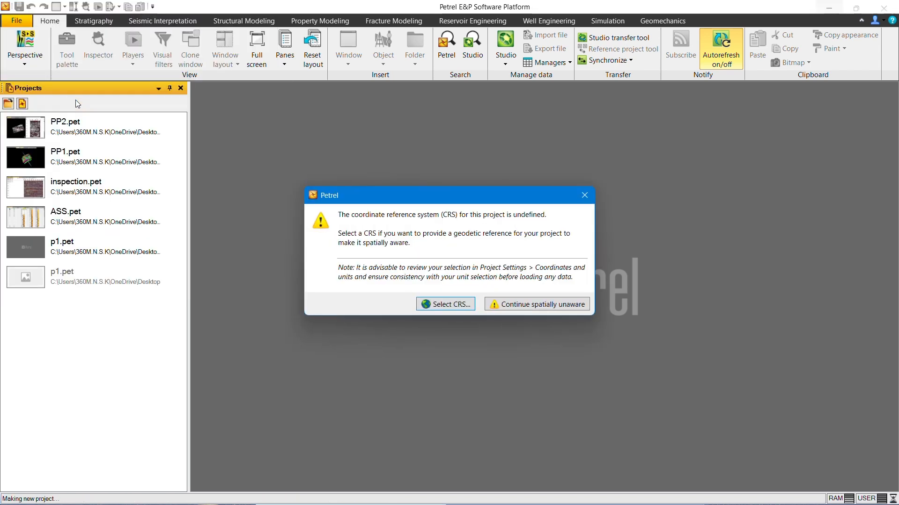
{"action": "left_click", "coordinate": [549, 309]}
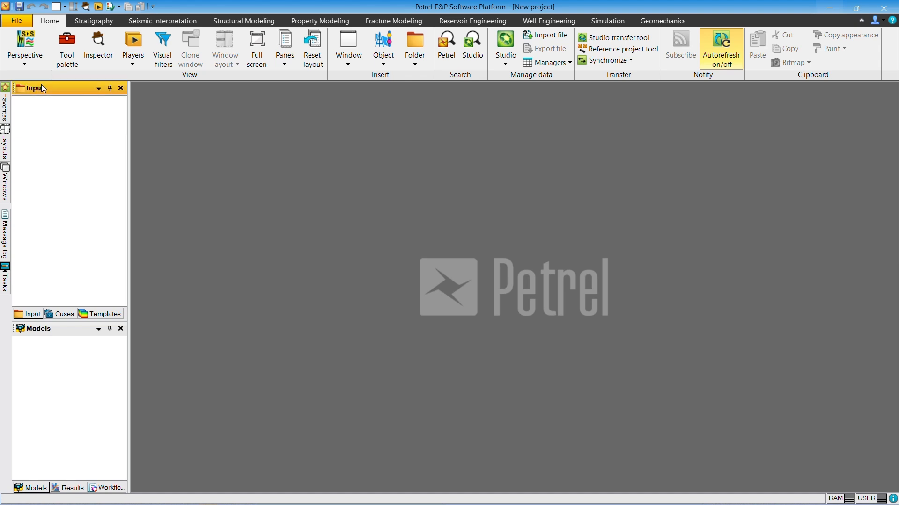
Step: In the project settings' coordinates and units, filter the CRS list by niger and select PowerPlan:NIGER31N as the project CRS
{"action": "left_click", "coordinate": [22, 21]}
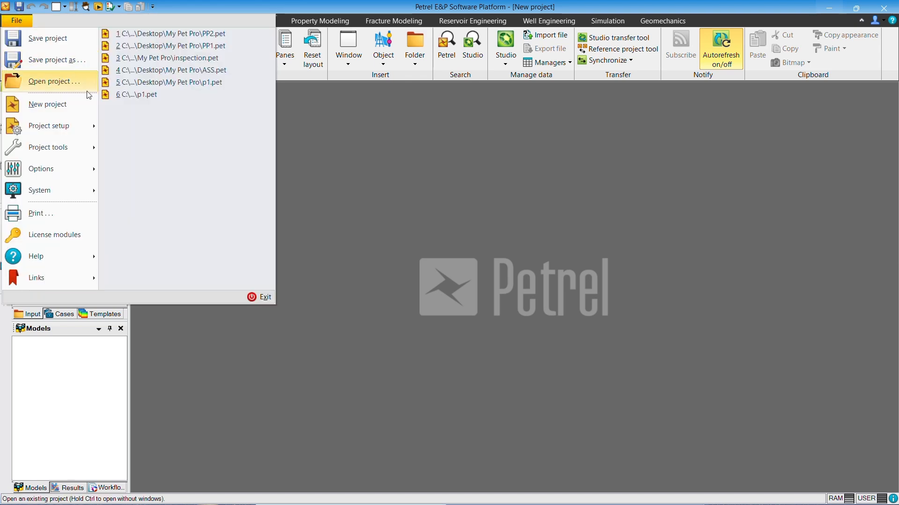
{"action": "mouse_move", "coordinate": [73, 124]}
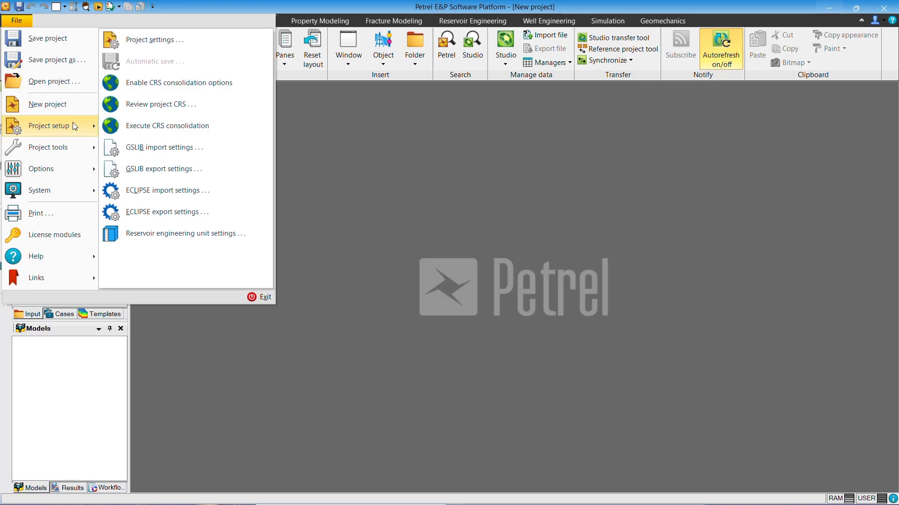
{"action": "left_click", "coordinate": [154, 39]}
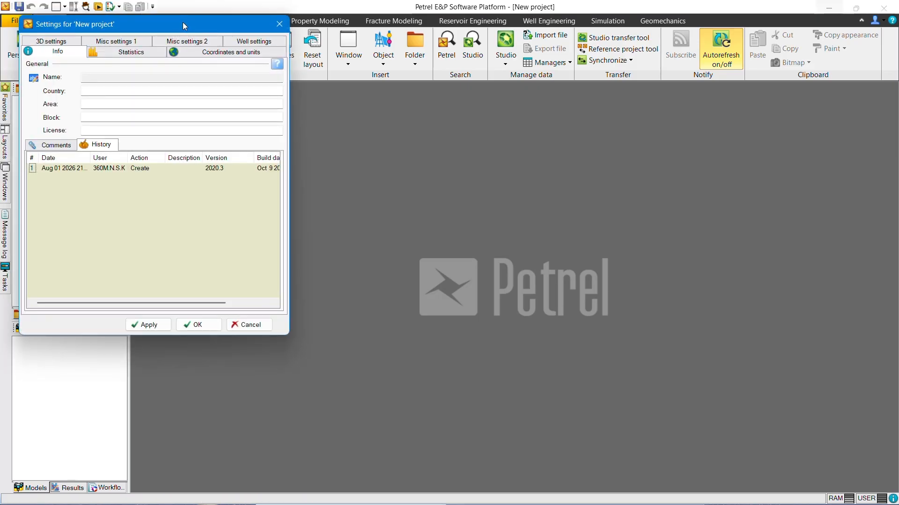
{"action": "left_click", "coordinate": [208, 49]}
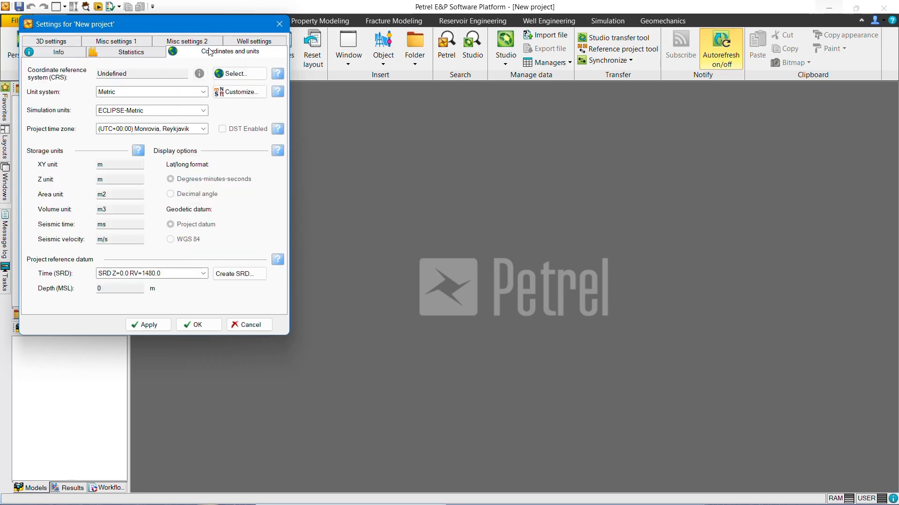
{"action": "left_click", "coordinate": [226, 75]}
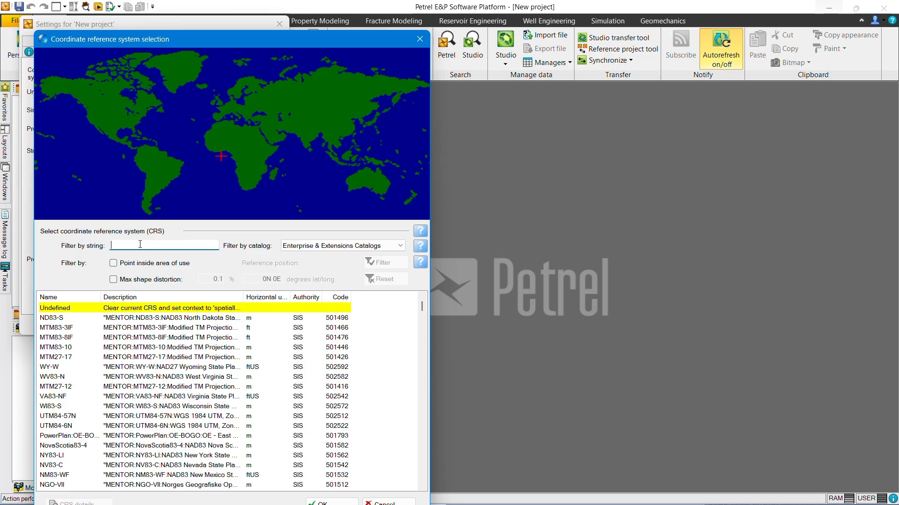
{"action": "type", "text": "niger"}
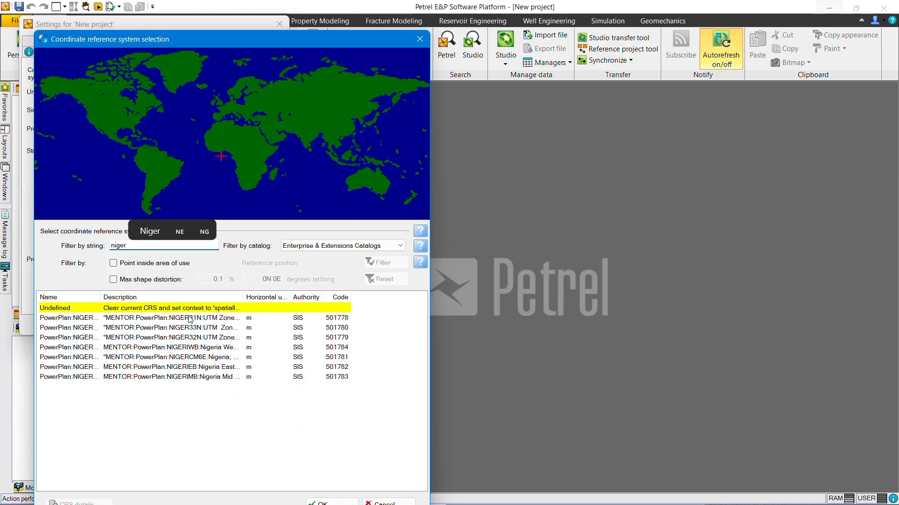
{"action": "left_click", "coordinate": [189, 317]}
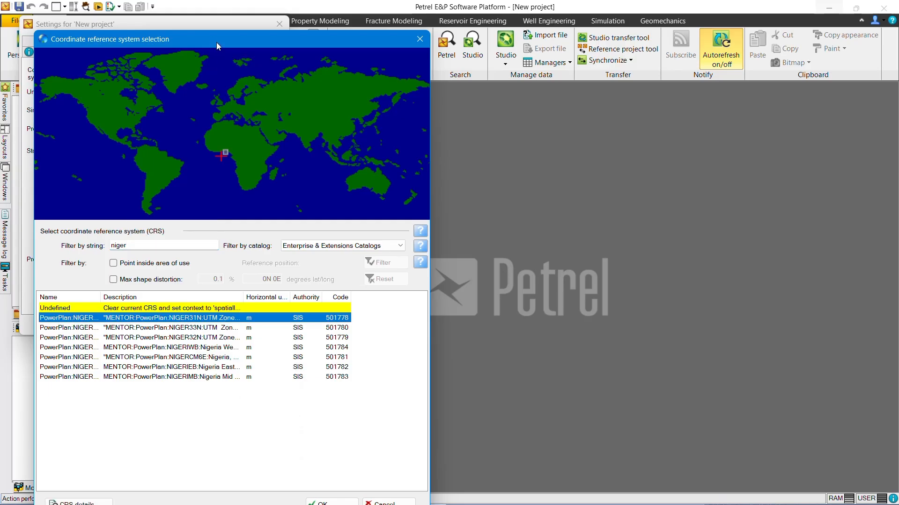
{"action": "left_click_drag", "start_coordinate": [217, 42], "coordinate": [209, 18]}
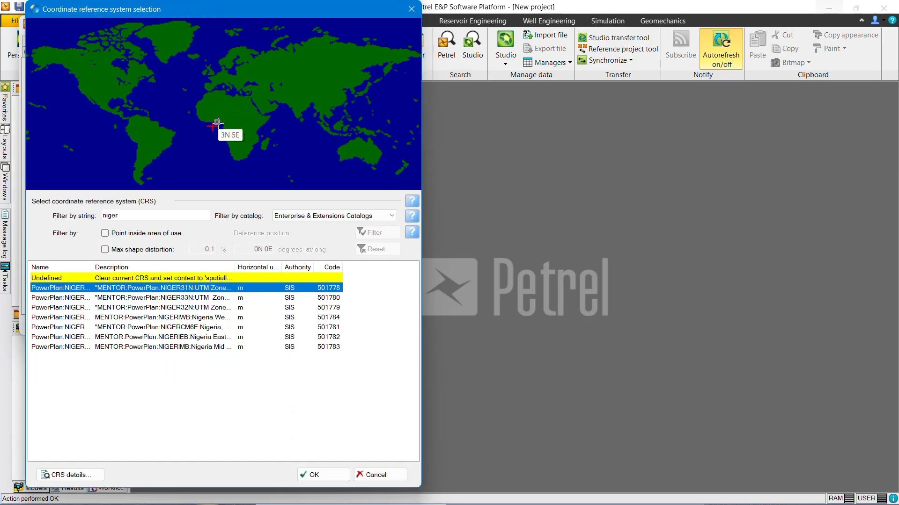
{"action": "left_click", "coordinate": [310, 475]}
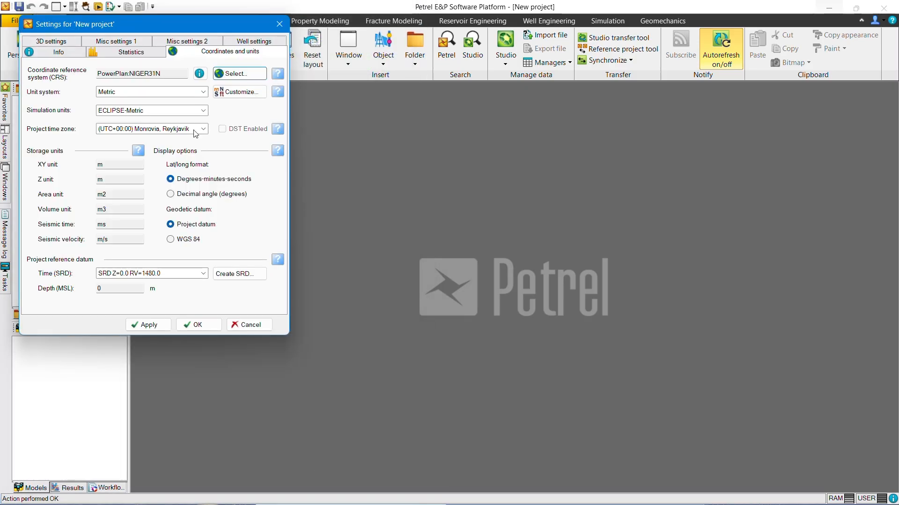
Step: Set the project unit system to Field-UTM, then apply and close the project settings
{"action": "left_click", "coordinate": [202, 93]}
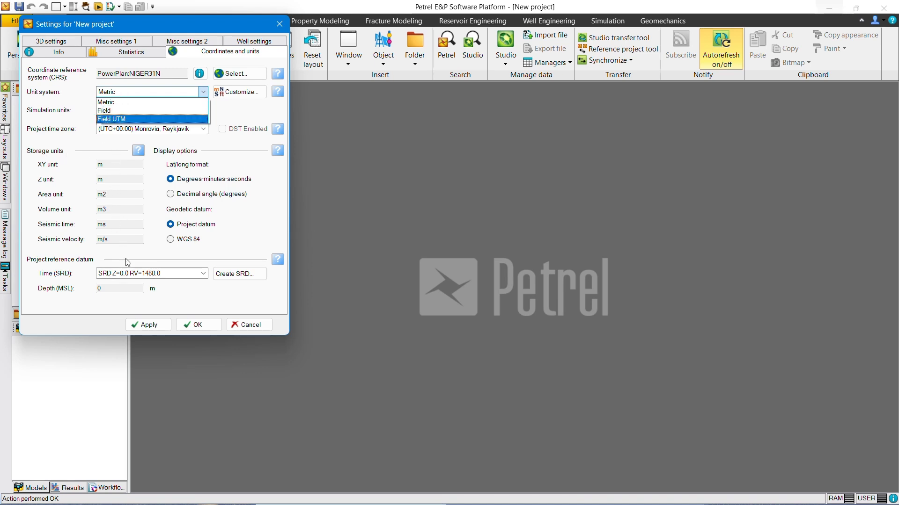
{"action": "left_click", "coordinate": [143, 119]}
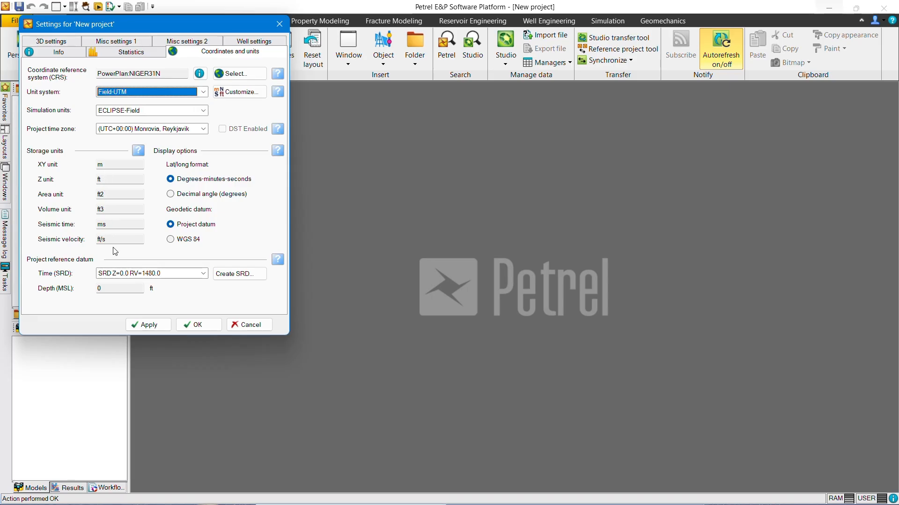
{"action": "left_click", "coordinate": [160, 329]}
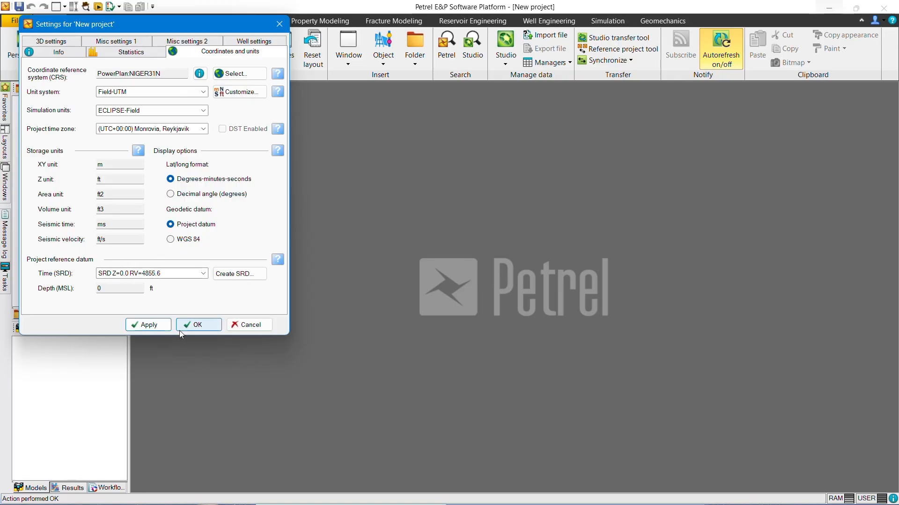
{"action": "left_click", "coordinate": [198, 328]}
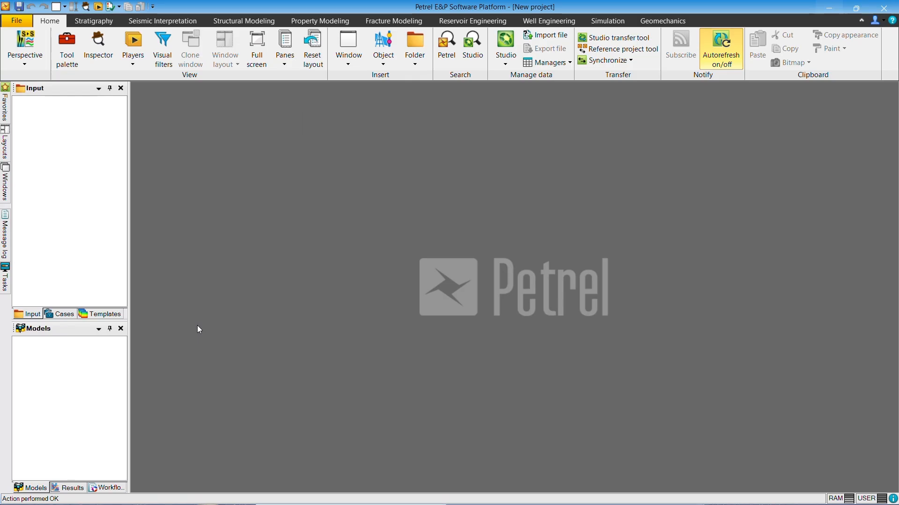
Step: Import Kay Well Header.txt from the DATASET A folder on the Desktop as Well heads (*.*) into the Input pane
{"action": "left_click", "coordinate": [56, 125]}
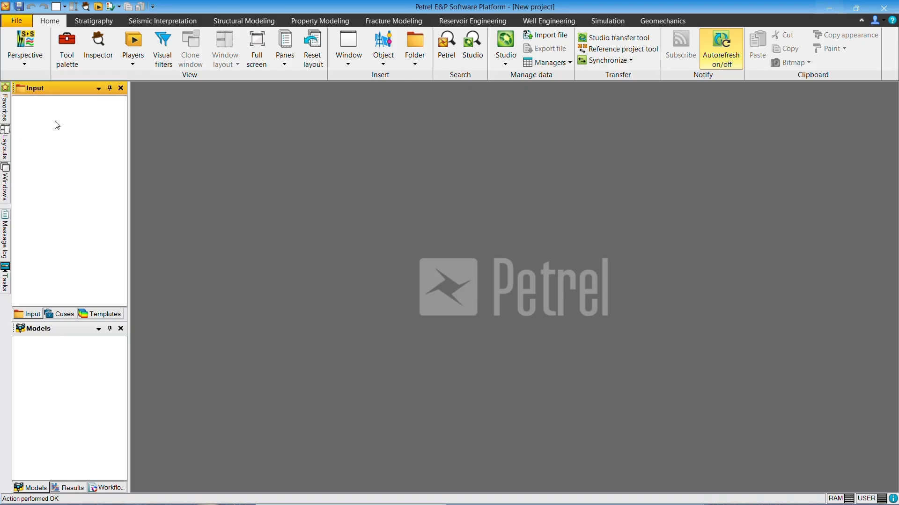
{"action": "right_click", "coordinate": [57, 140]}
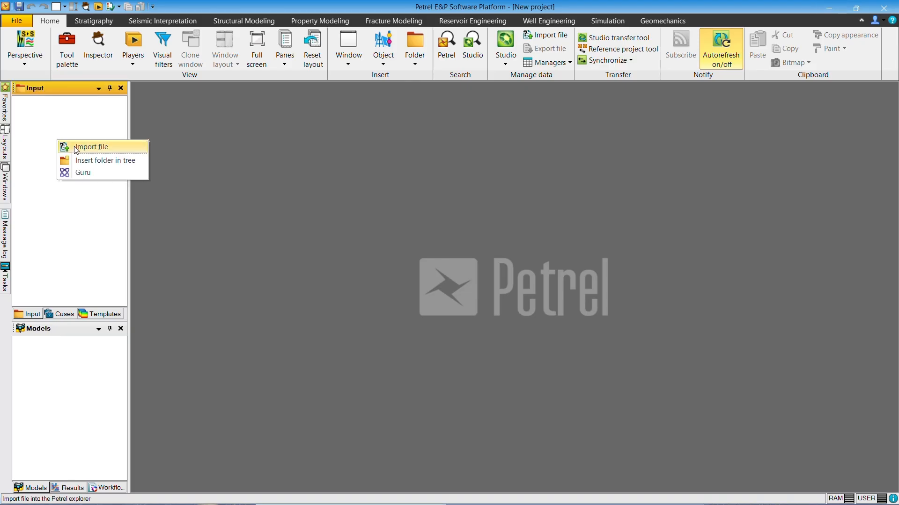
{"action": "left_click", "coordinate": [77, 149]}
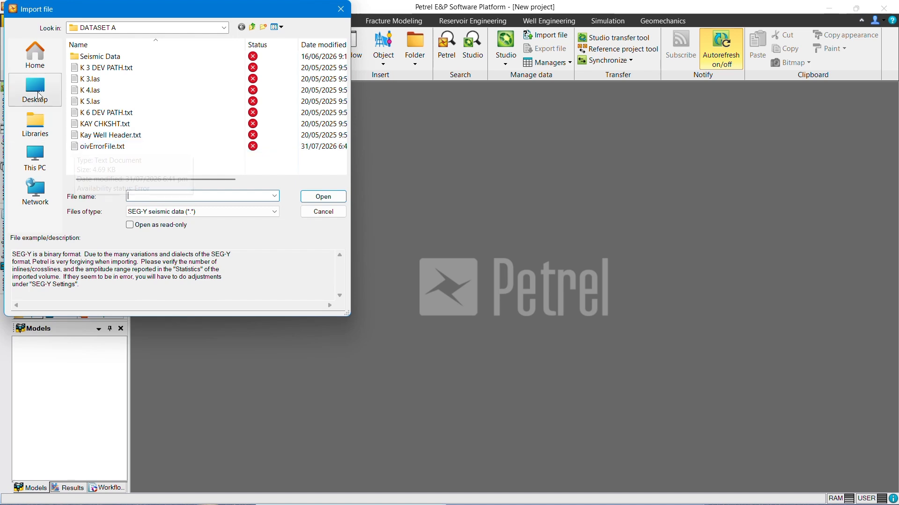
{"action": "left_click", "coordinate": [40, 95]}
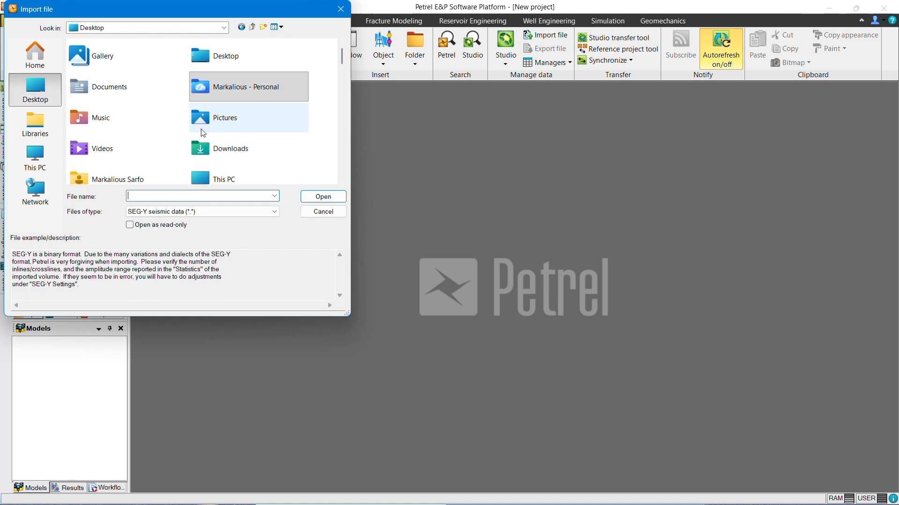
{"action": "scroll", "coordinate": [203, 133], "scroll_direction": "down", "scroll_amount": 5}
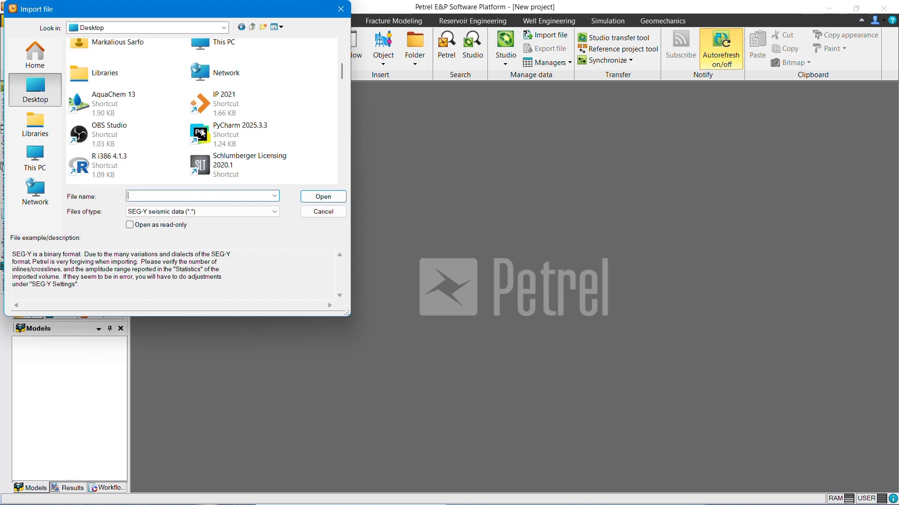
{"action": "scroll", "coordinate": [202, 133], "scroll_direction": "down", "scroll_amount": 4}
{"action": "scroll", "coordinate": [203, 133], "scroll_direction": "down", "scroll_amount": 1}
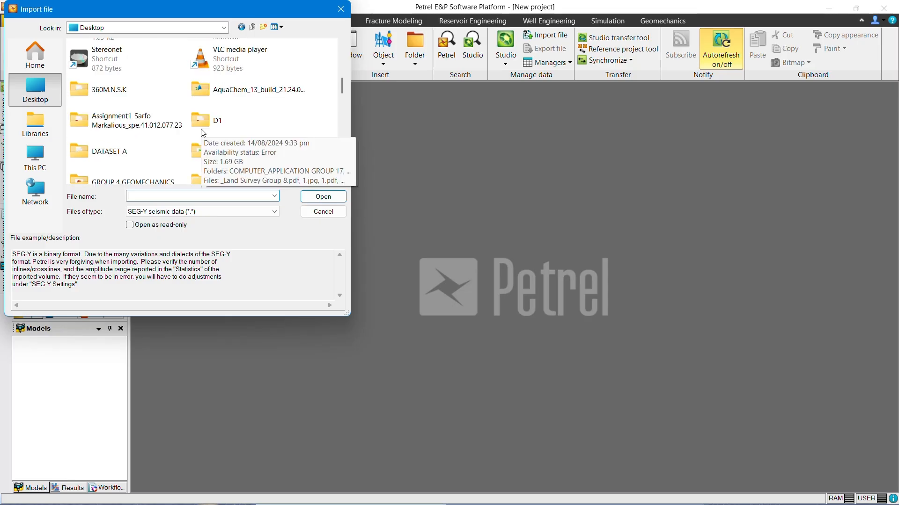
{"action": "double_click", "coordinate": [95, 152]}
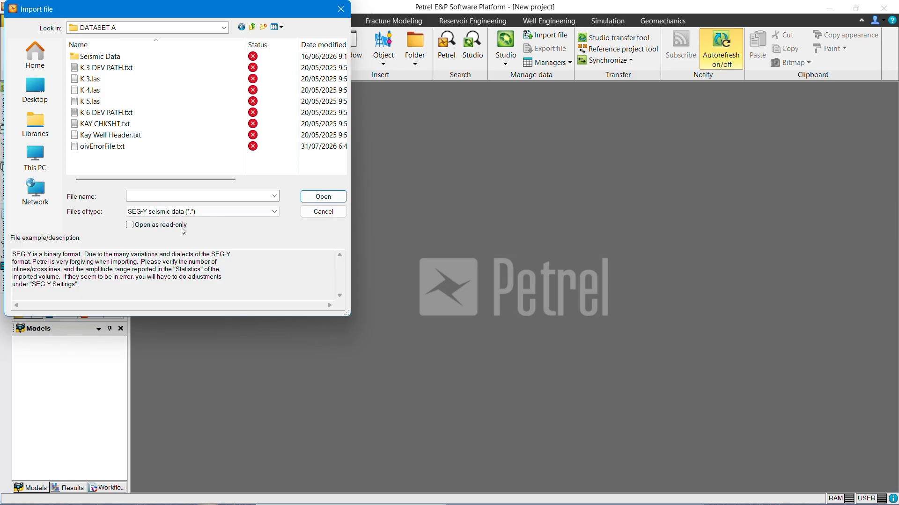
{"action": "left_click", "coordinate": [275, 212]}
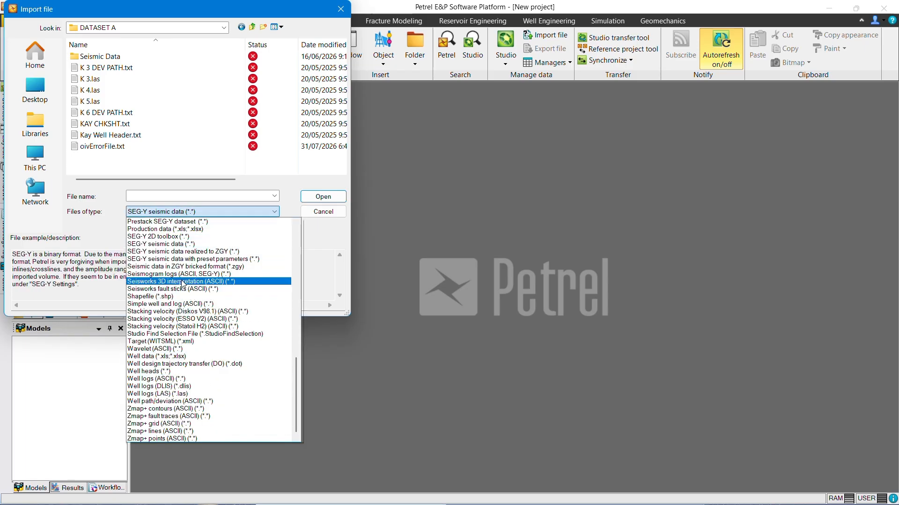
{"action": "left_click", "coordinate": [211, 372]}
{"action": "left_click", "coordinate": [110, 136]}
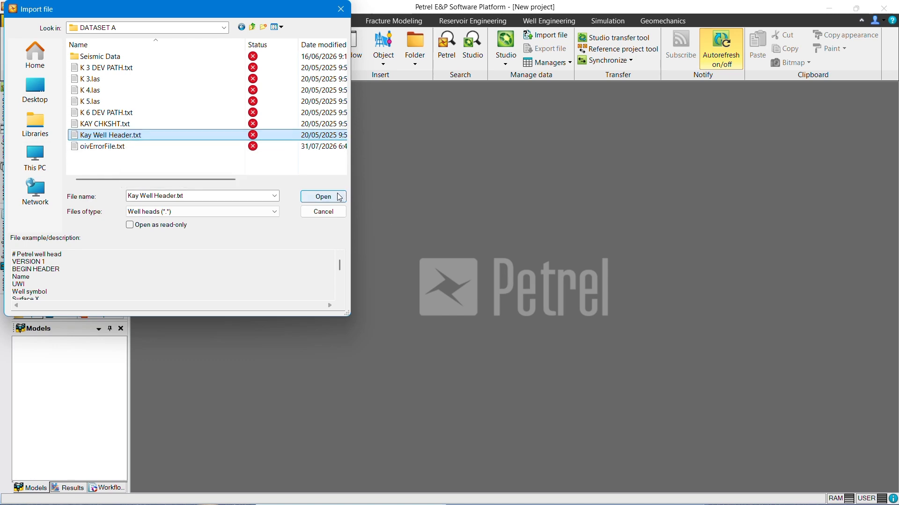
{"action": "left_click", "coordinate": [323, 196]}
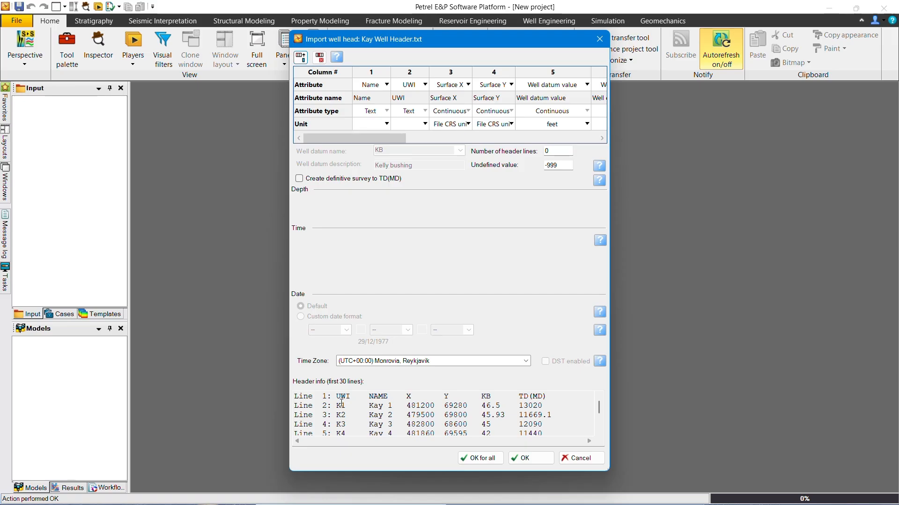
Step: In the well head import, set column 1's attribute to UWI and column 2's attribute to Name
{"action": "left_click", "coordinate": [386, 87]}
{"action": "left_click", "coordinate": [386, 86]}
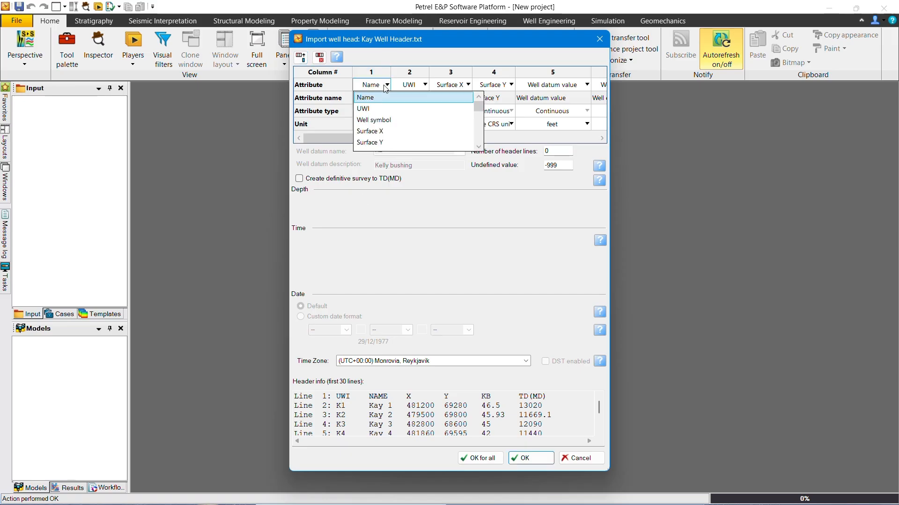
{"action": "left_click", "coordinate": [363, 109]}
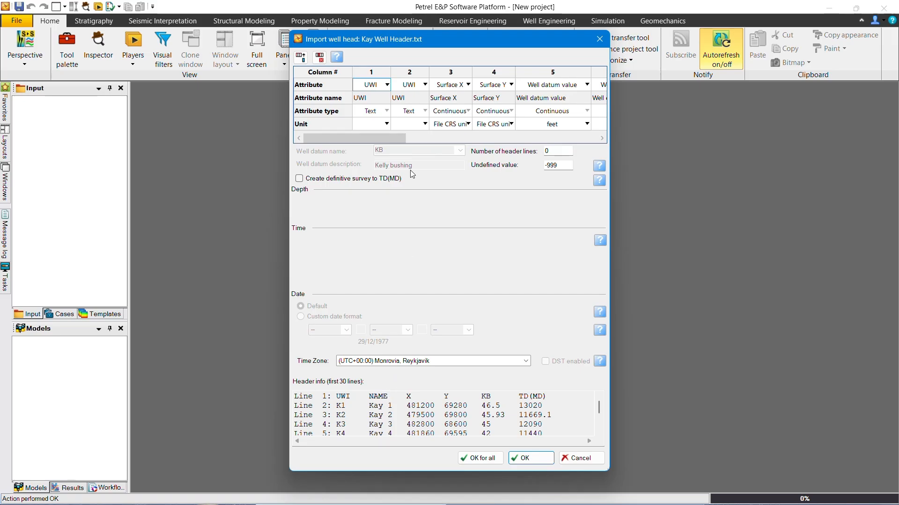
{"action": "left_click", "coordinate": [426, 86]}
{"action": "left_click", "coordinate": [427, 87]}
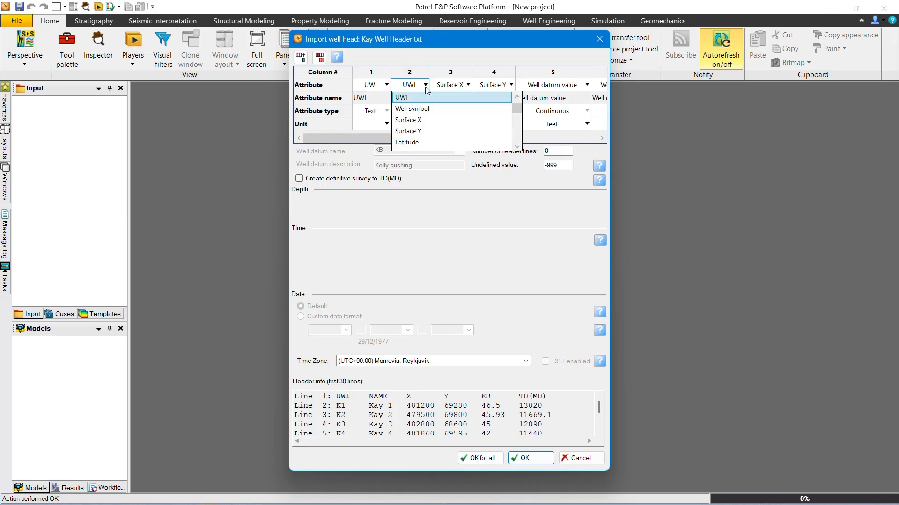
{"action": "scroll", "coordinate": [427, 103], "scroll_direction": "up", "scroll_amount": 1}
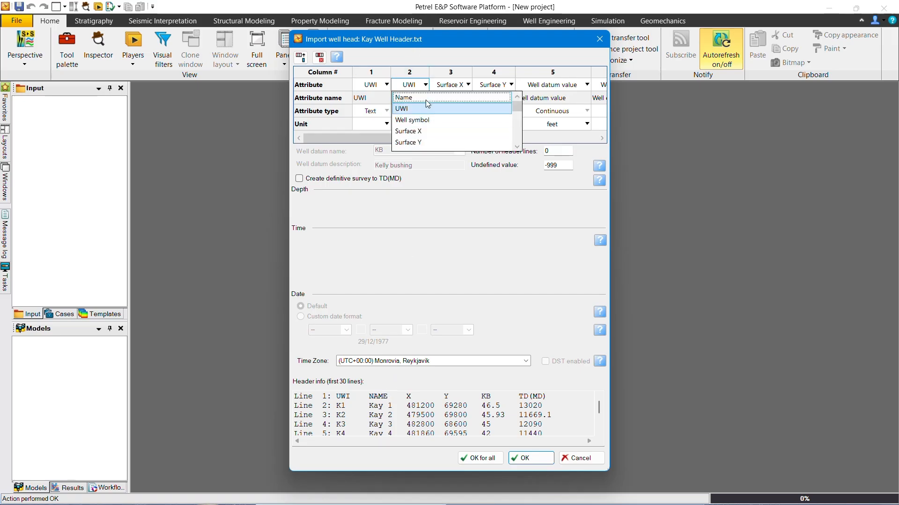
{"action": "left_click", "coordinate": [427, 98]}
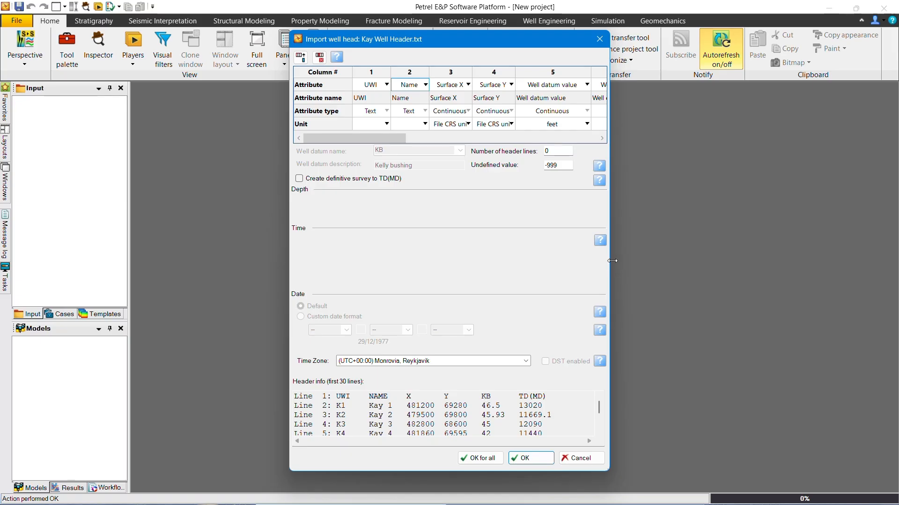
Step: In the well head import, set column 5's attribute to Well datum name and column 6's attribute to TD (MD)
{"action": "left_click_drag", "start_coordinate": [612, 260], "coordinate": [772, 261]}
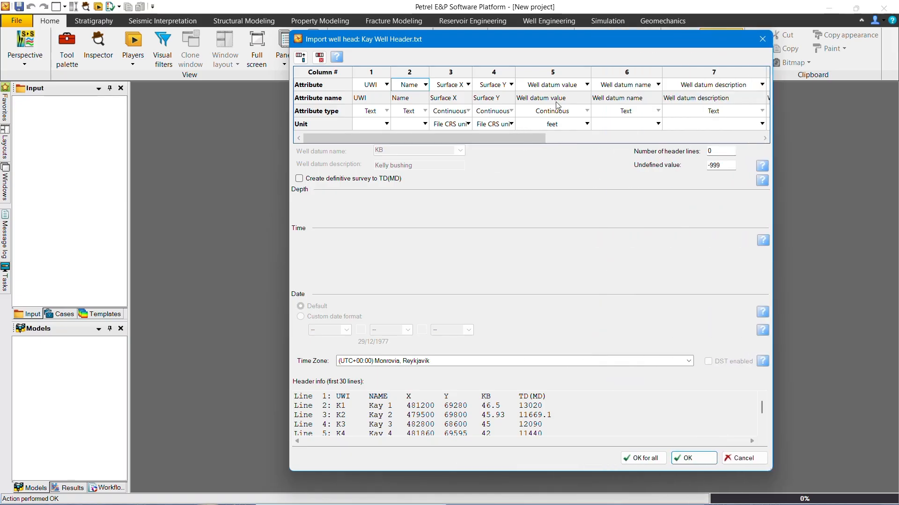
{"action": "left_click", "coordinate": [574, 86]}
{"action": "left_click", "coordinate": [575, 86]}
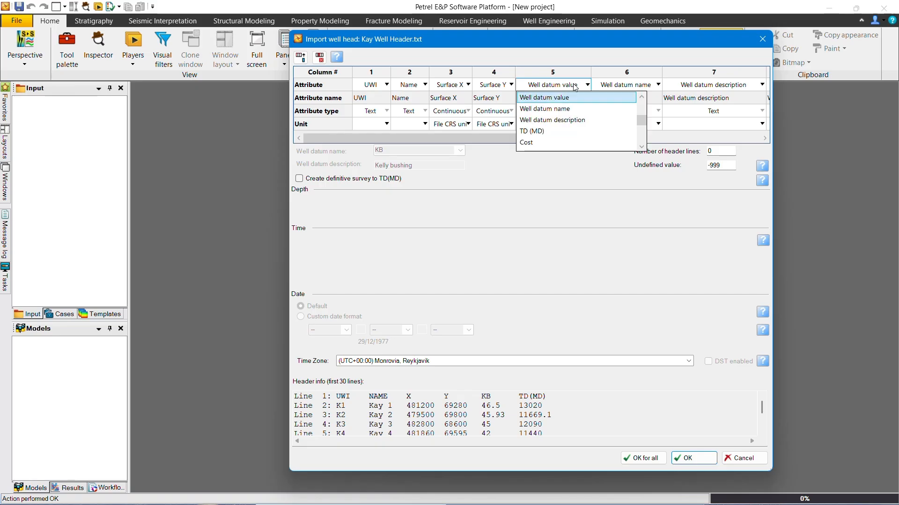
{"action": "left_click", "coordinate": [571, 108]}
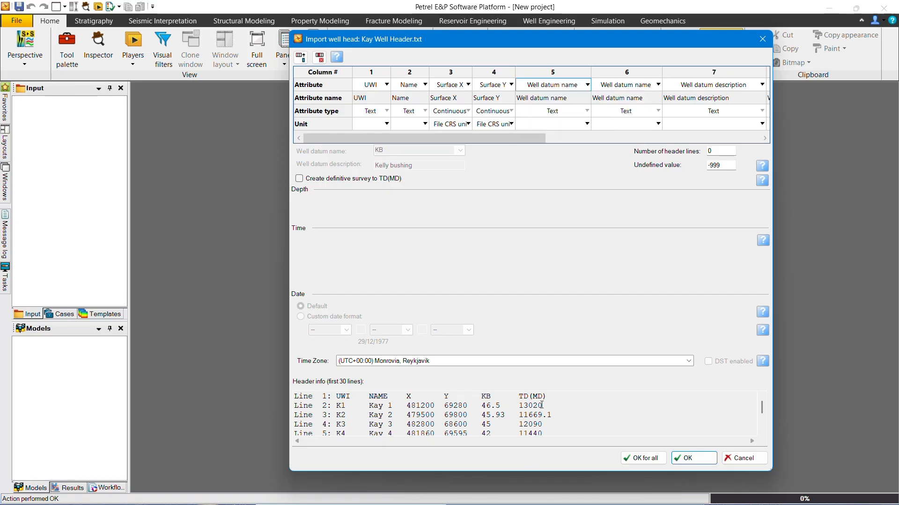
{"action": "left_click", "coordinate": [646, 85]}
{"action": "left_click", "coordinate": [646, 86]}
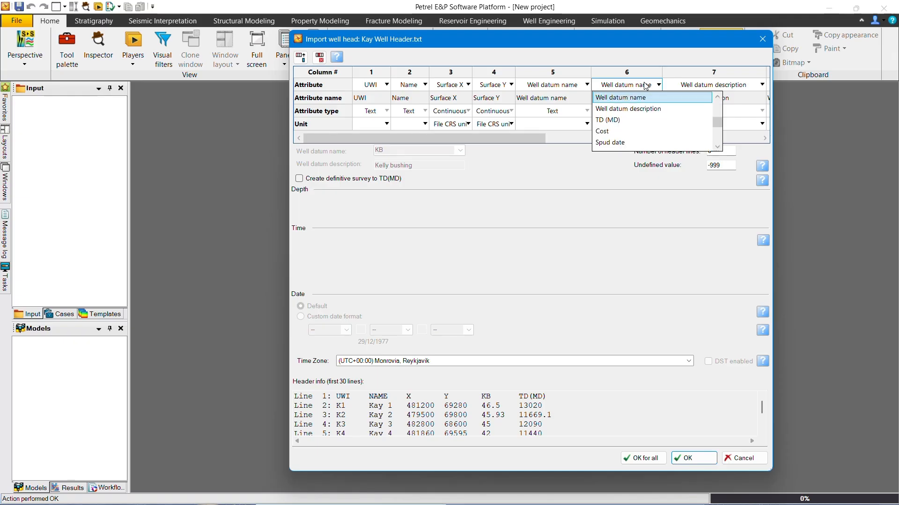
{"action": "left_click", "coordinate": [628, 120]}
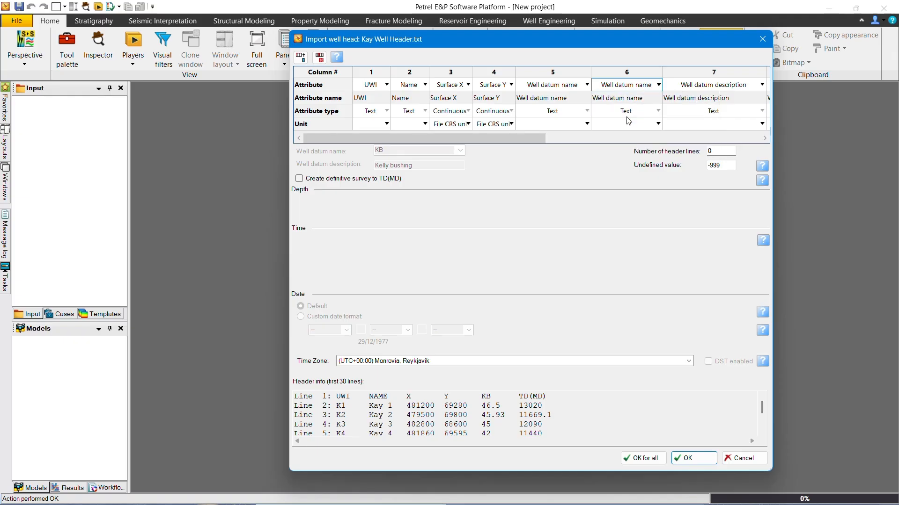
Step: Delete the extra attribute columns after column 6 in the well head import table
{"action": "left_click", "coordinate": [697, 74]}
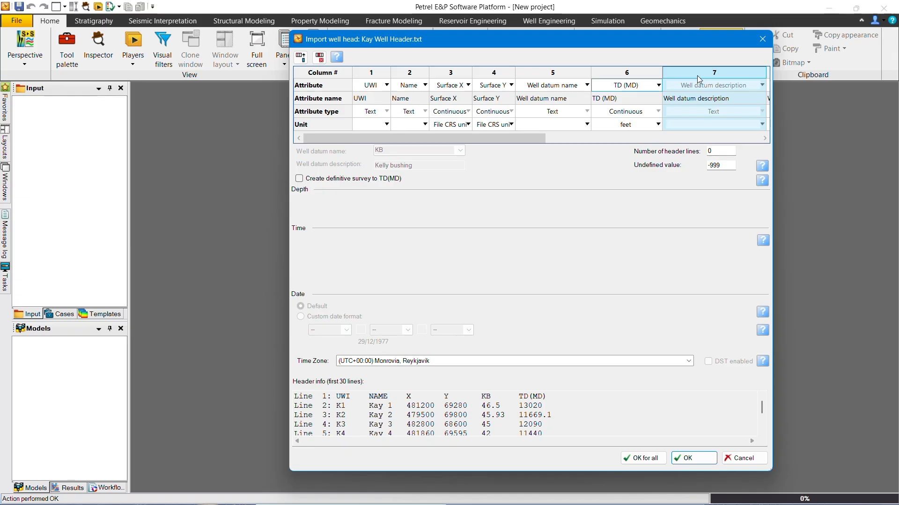
{"action": "key", "text": "Delete"}
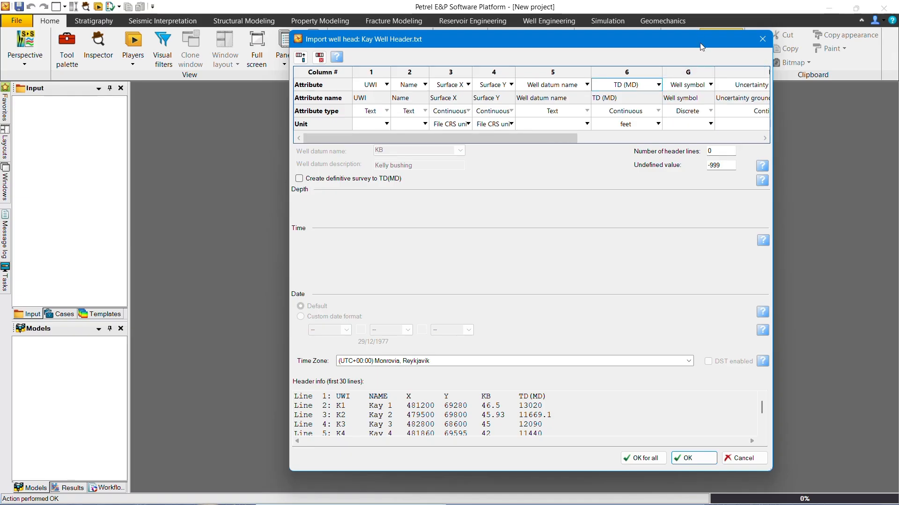
{"action": "left_click", "coordinate": [710, 74]}
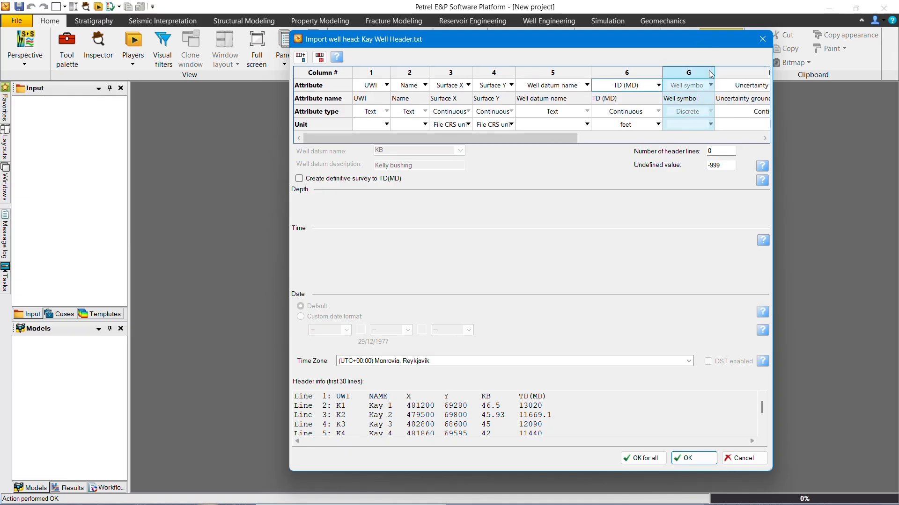
{"action": "key", "text": "Delete"}
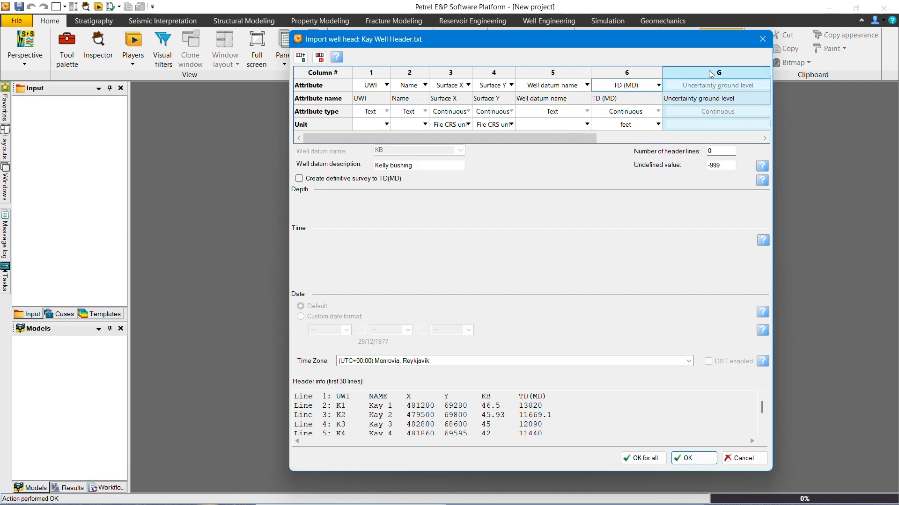
{"action": "key", "text": "Delete"}
{"action": "key", "text": "Delete"}
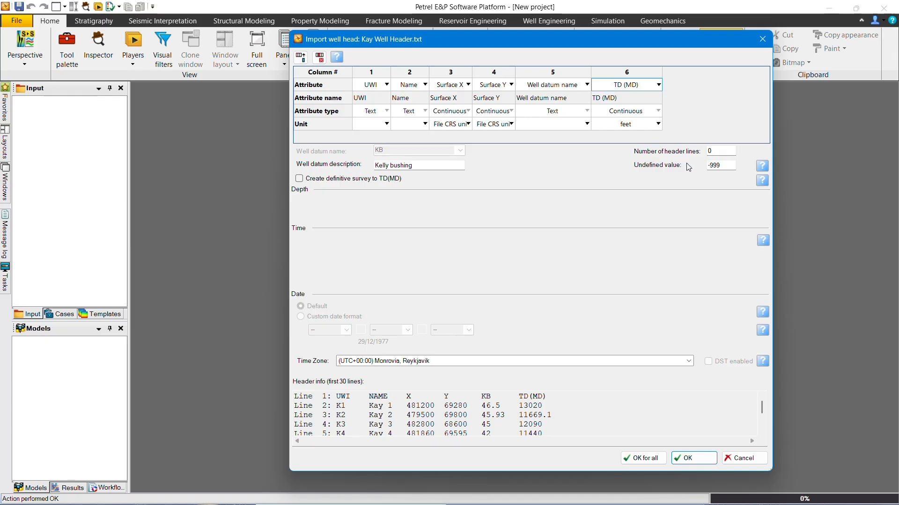
Step: Set the number of header lines to 1, then confirm the well head import and the input data dialog
{"action": "left_click", "coordinate": [722, 151]}
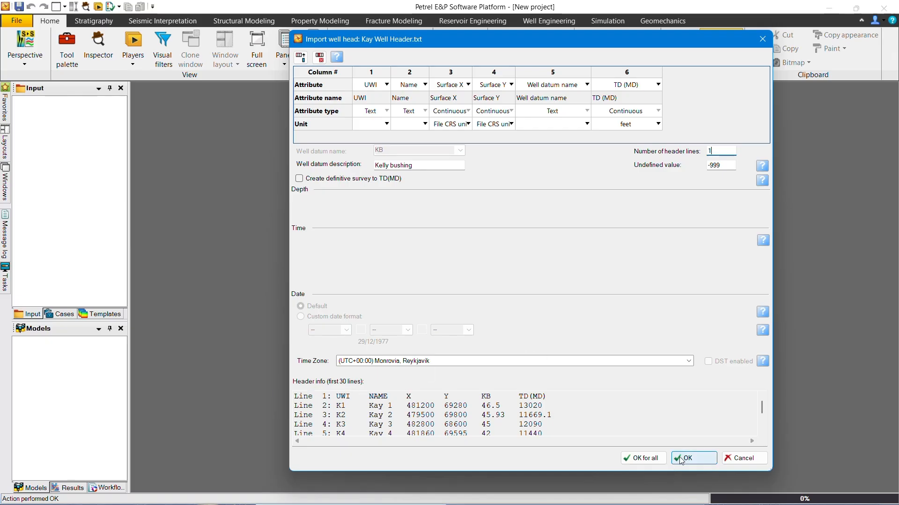
{"action": "left_click", "coordinate": [643, 458]}
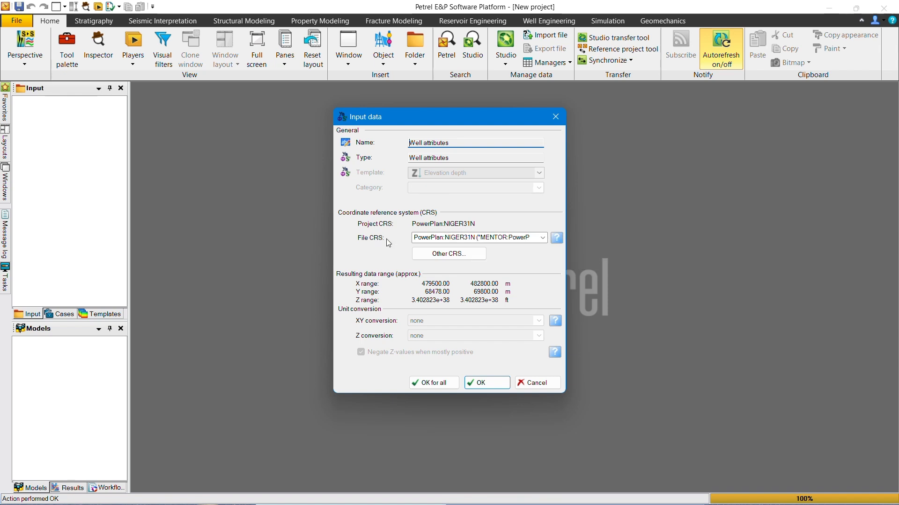
{"action": "left_click", "coordinate": [435, 383]}
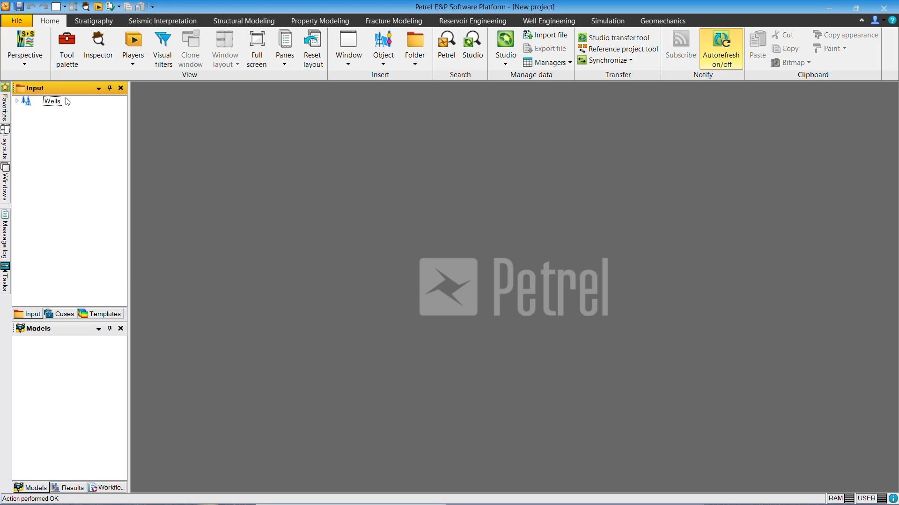
Step: Open a new 3D window and display all the wells in the Wells folder in it
{"action": "left_click", "coordinate": [17, 101]}
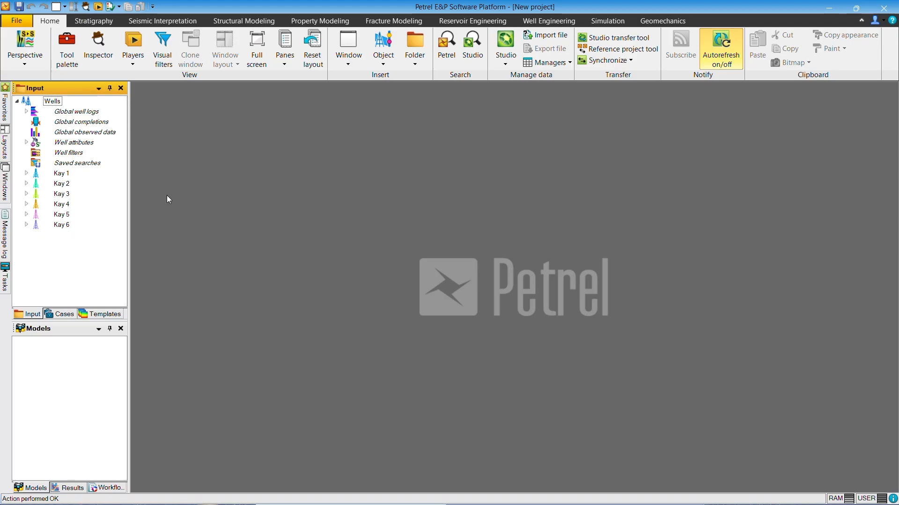
{"action": "left_click", "coordinate": [349, 63]}
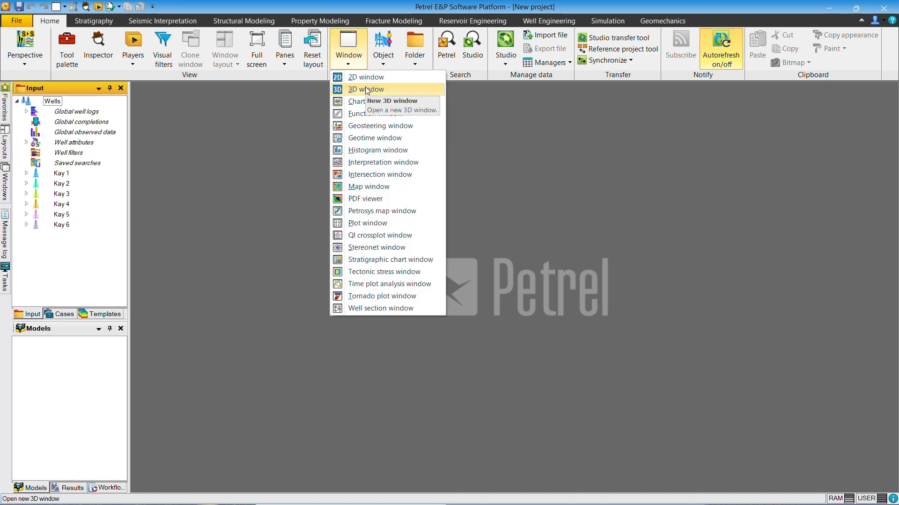
{"action": "left_click", "coordinate": [367, 89]}
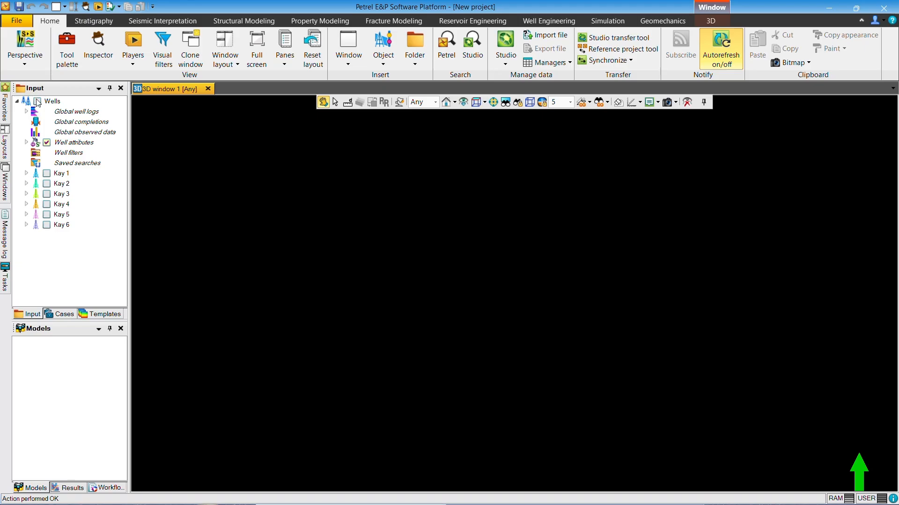
{"action": "left_click", "coordinate": [37, 101]}
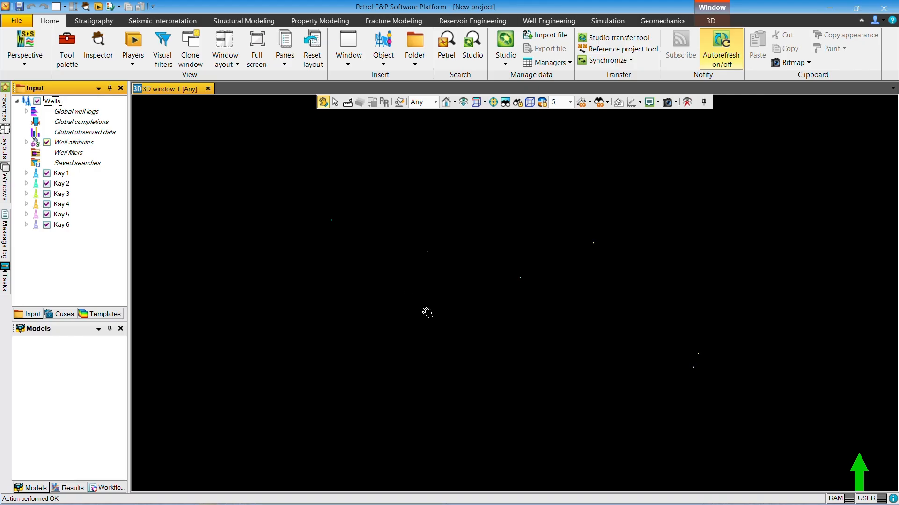
Step: In the Wells settings style, set the path pipe width to 60 and apply it
{"action": "double_click", "coordinate": [53, 102]}
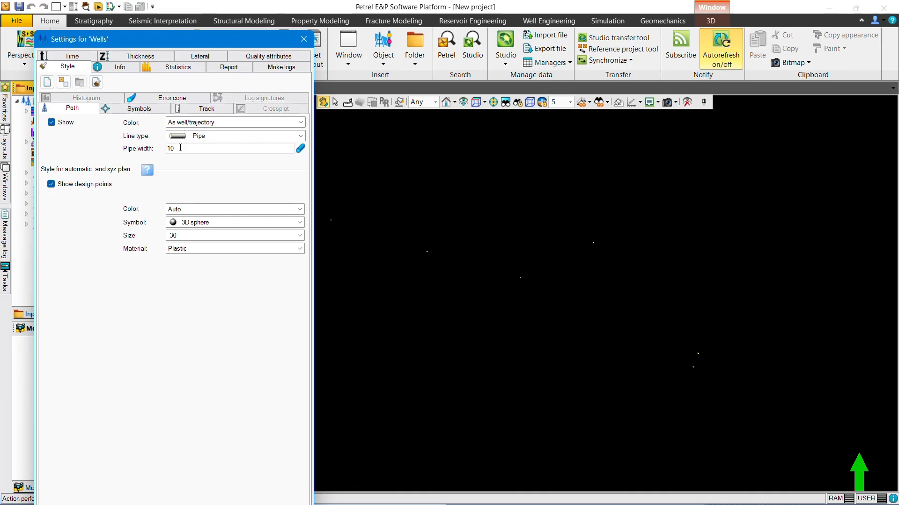
{"action": "left_click", "coordinate": [180, 148]}
{"action": "type", "text": "60"}
{"action": "left_click_drag", "start_coordinate": [170, 42], "coordinate": [167, 12]}
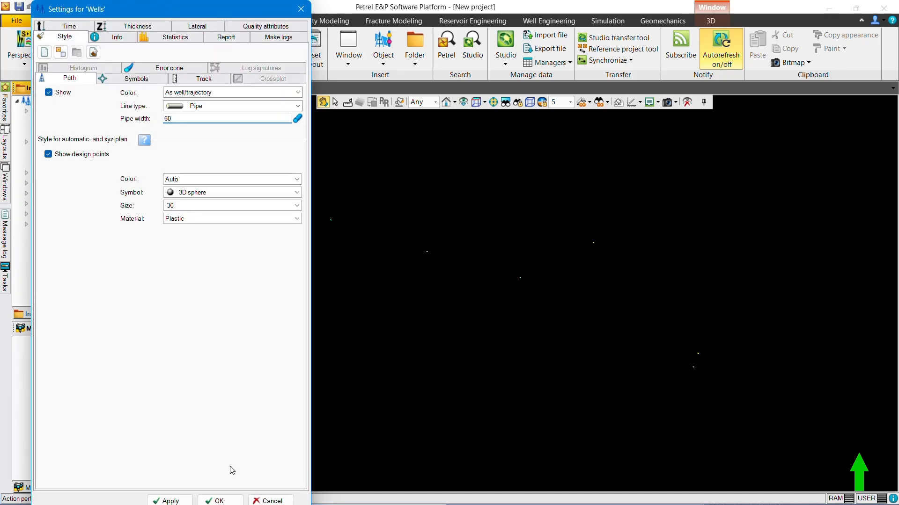
{"action": "left_click", "coordinate": [230, 501]}
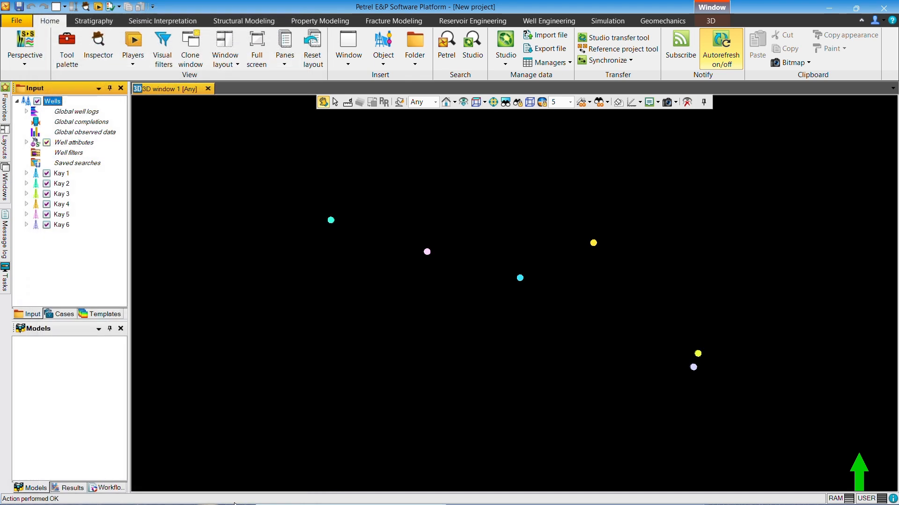